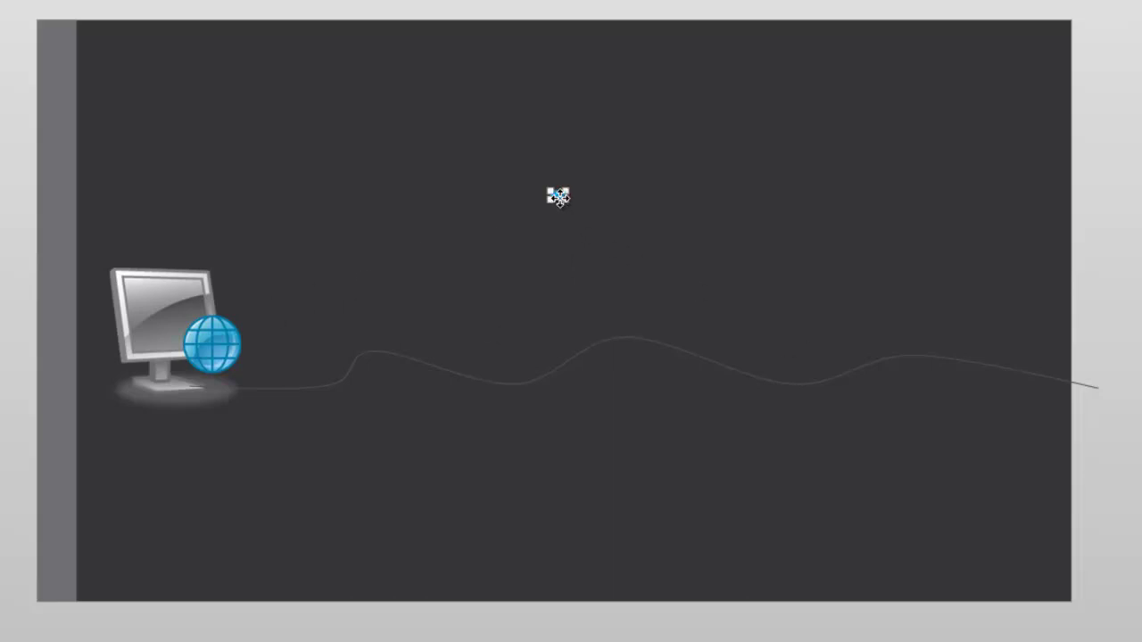
- Move the small blue oval packet down and right onto the right end of the wavy cable
left_click_drag(559, 195, 1106, 385)
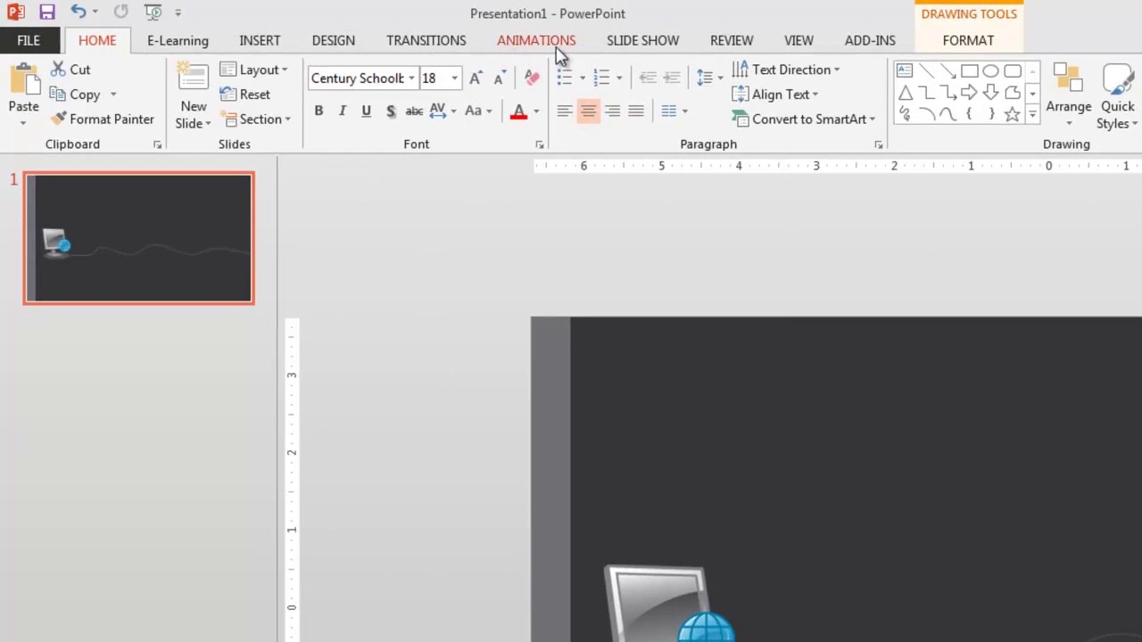
- Expand the full animation effects gallery on the Animations tab to reach the motion paths
left_click(557, 49)
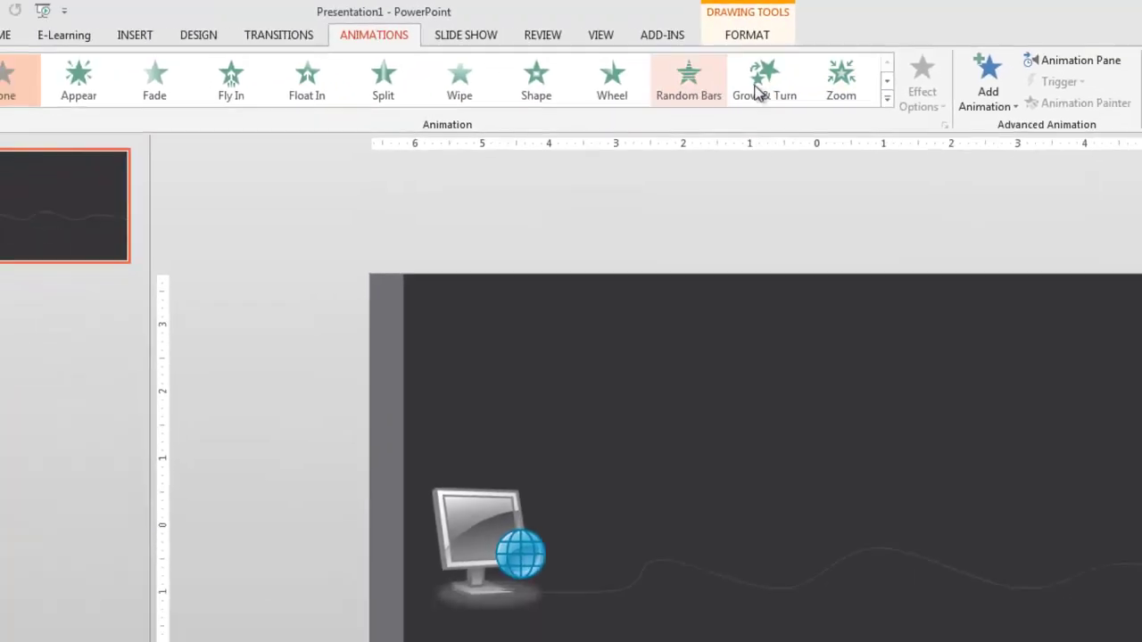
left_click(888, 91)
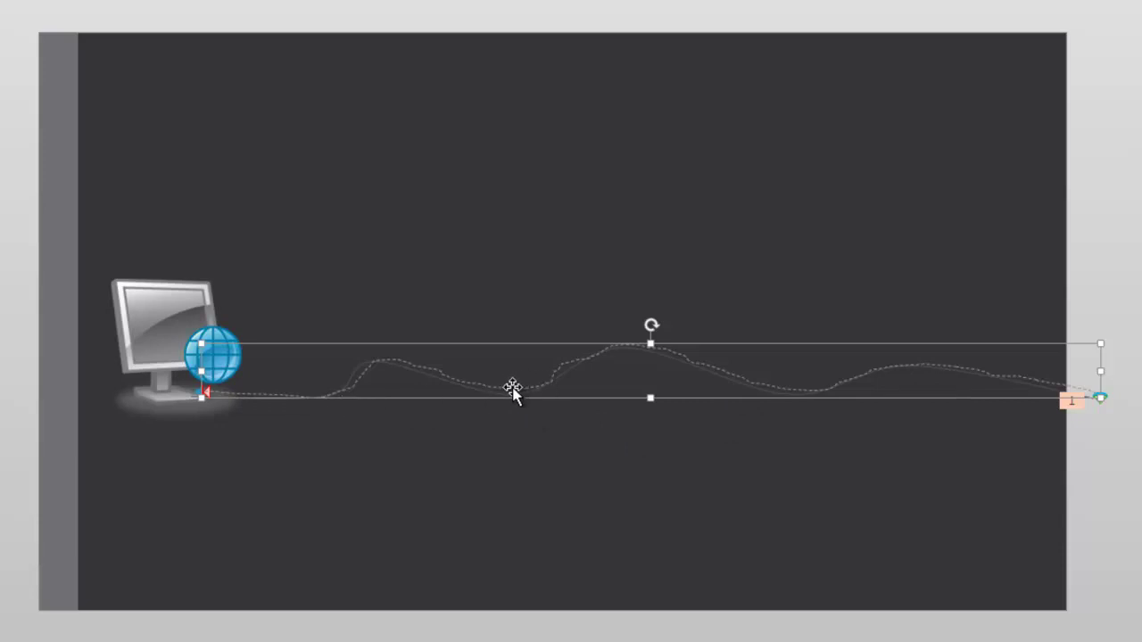
- Turn on Edit Points for the motion path and drag the stray upper vertices onto the grey cable
right_click(513, 390)
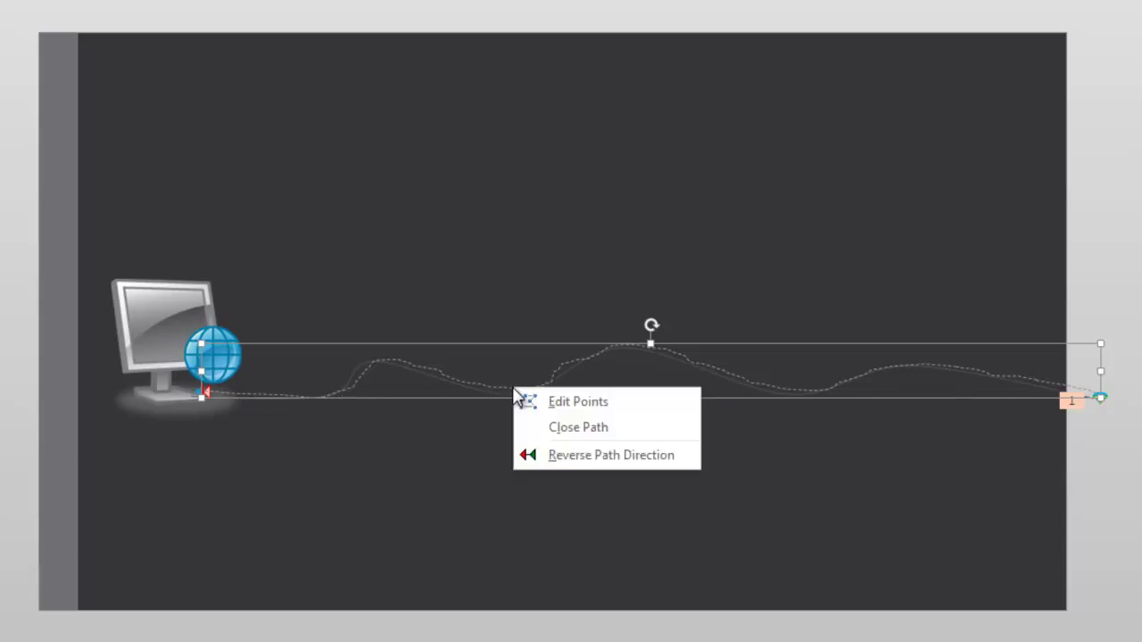
left_click(589, 406)
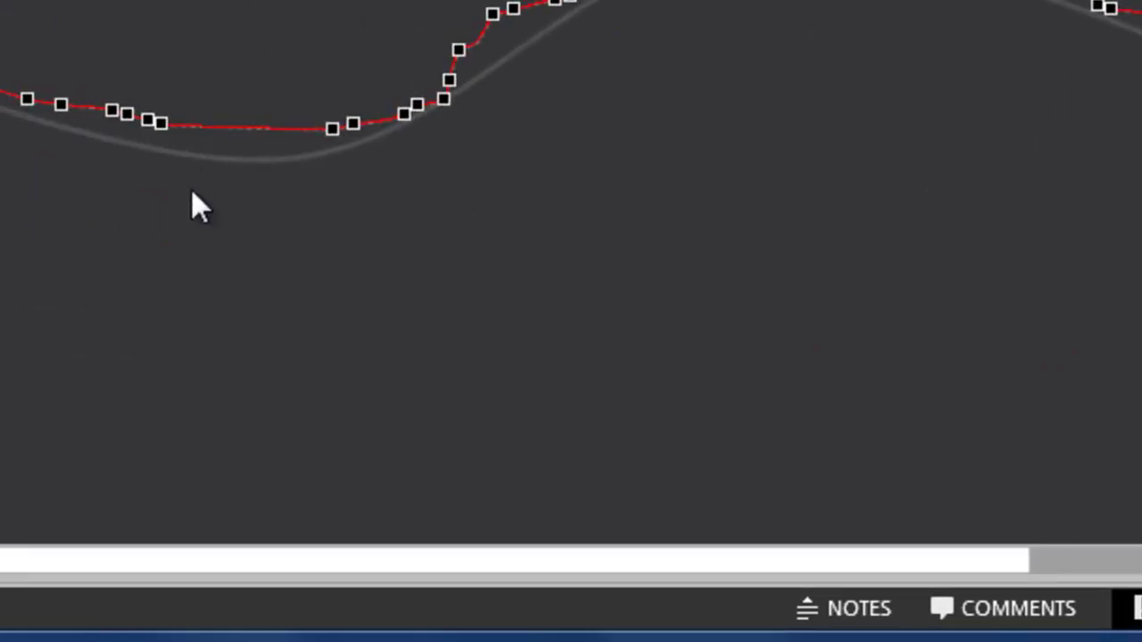
scroll(192, 195, "up", 3)
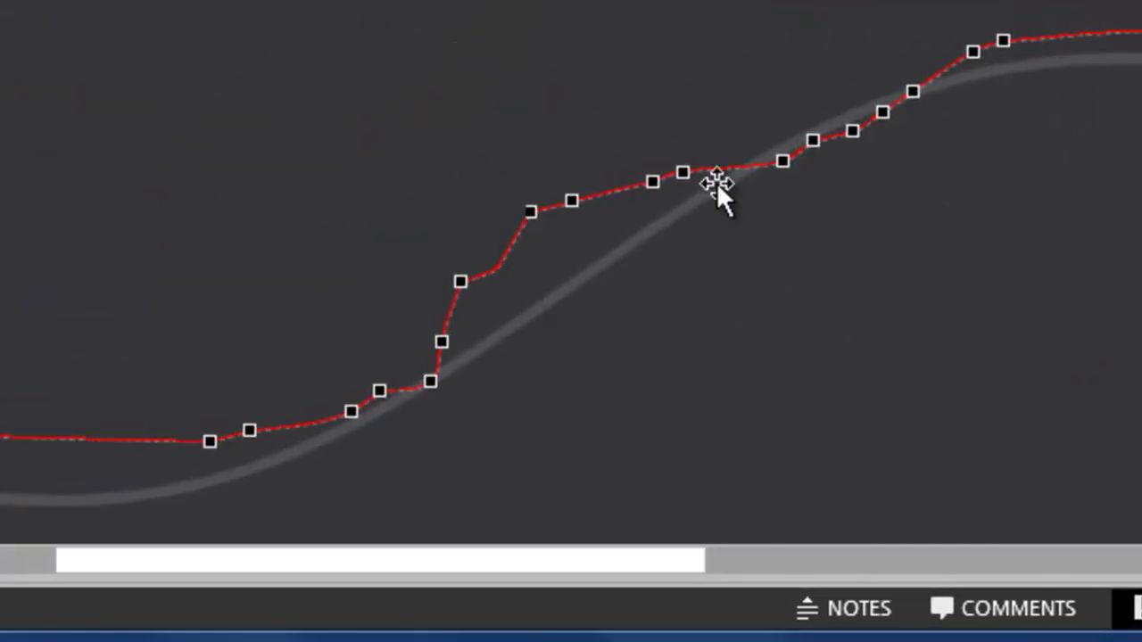
left_click(528, 211)
left_click_drag(528, 212, 571, 282)
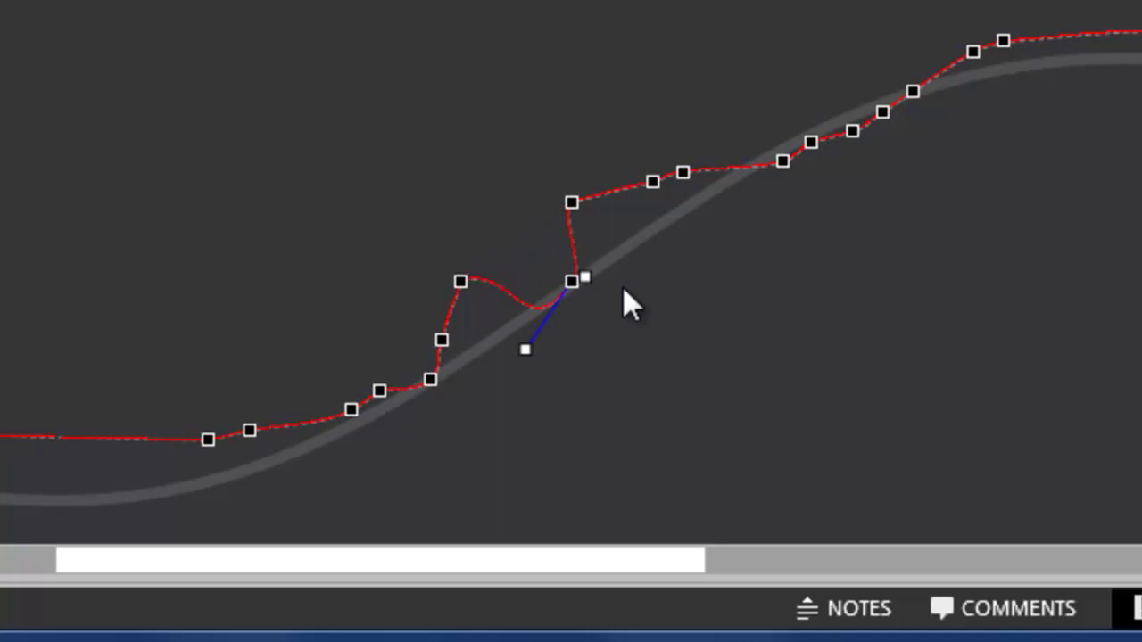
left_click_drag(574, 202, 619, 252)
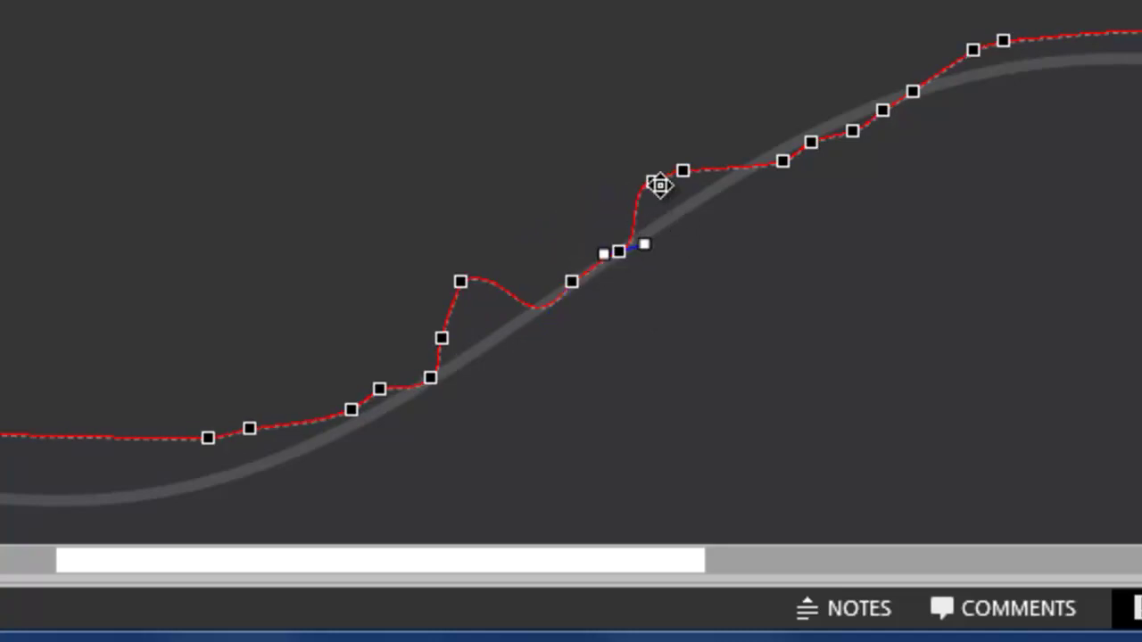
left_click_drag(660, 184, 683, 212)
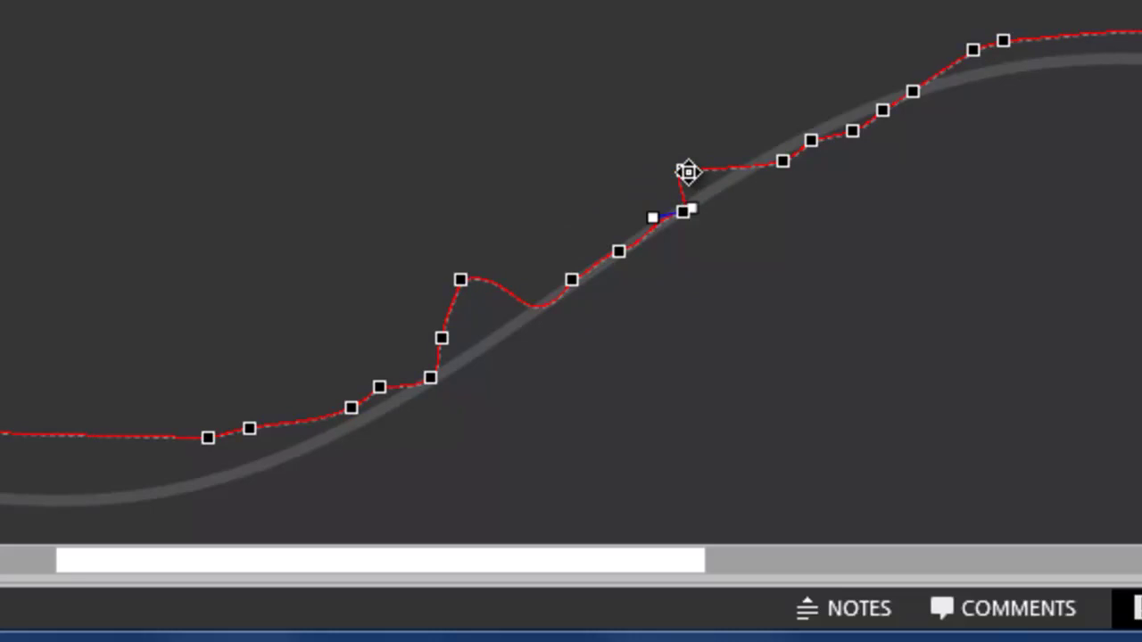
left_click_drag(688, 171, 705, 183)
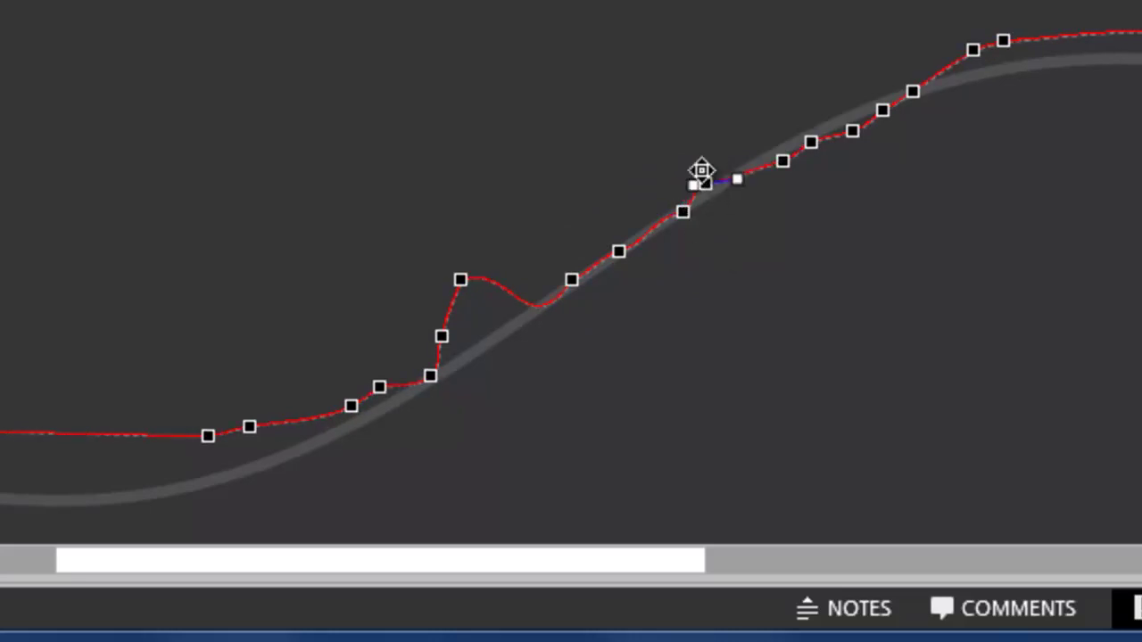
left_click_drag(706, 183, 708, 186)
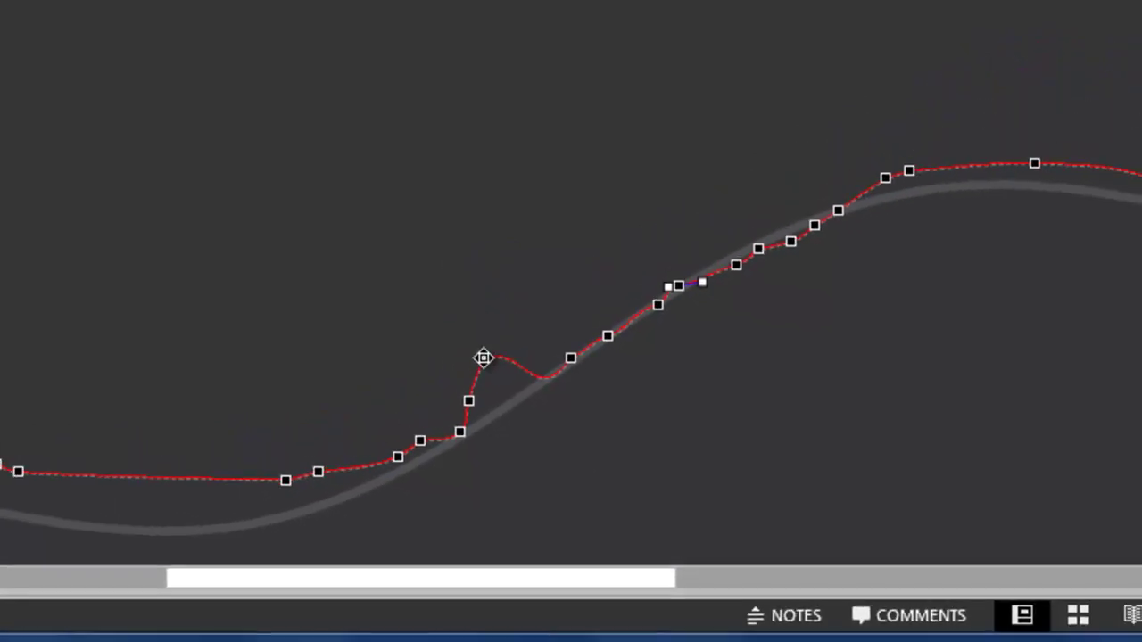
- Delete the bumpy vertex and nudge the rising-curve vertex onto the cable line
right_click(483, 358)
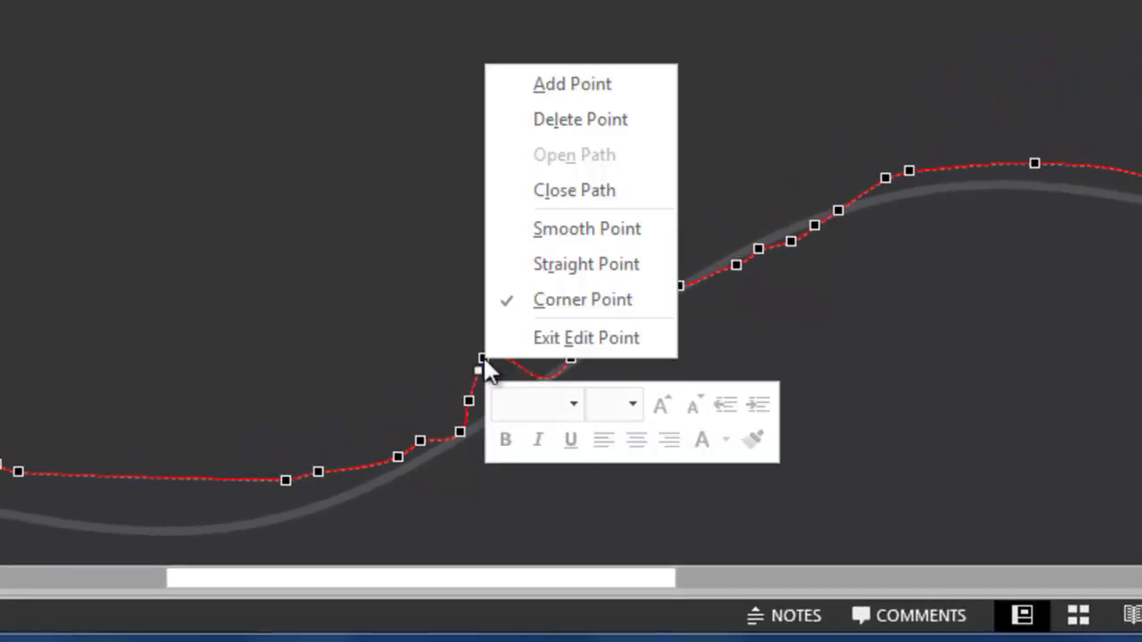
left_click(570, 119)
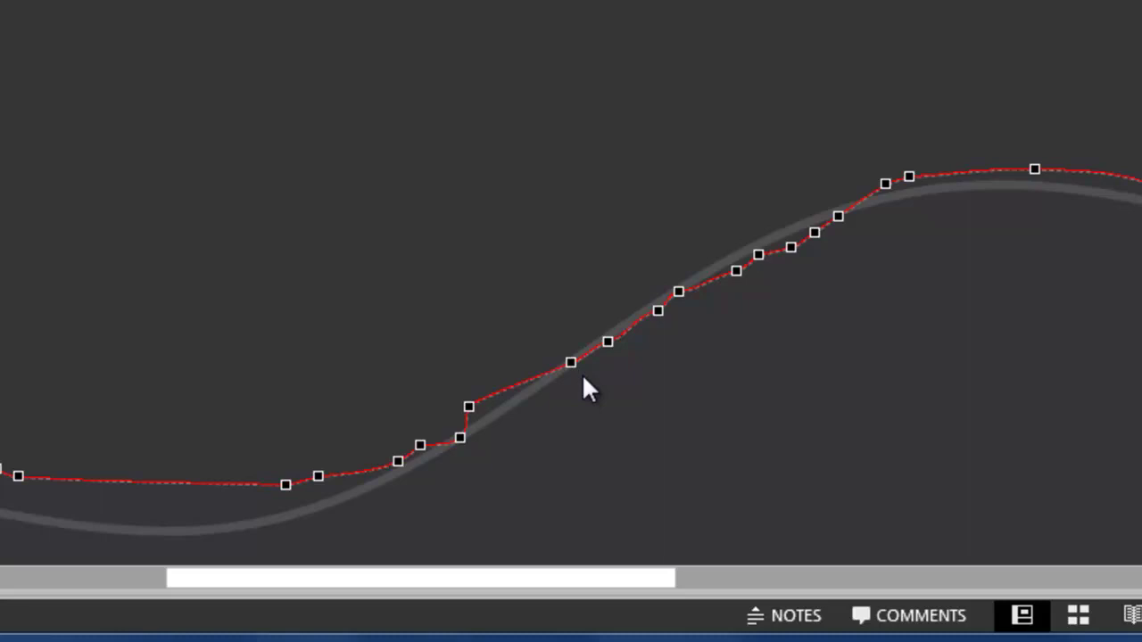
left_click(470, 407)
left_click_drag(471, 407, 481, 419)
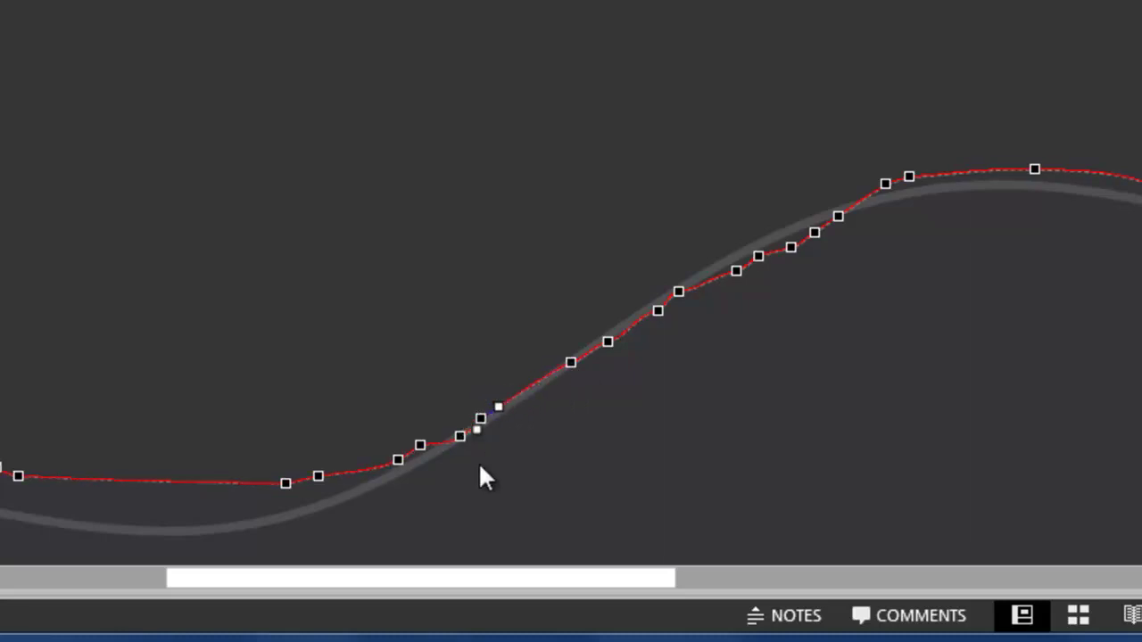
- Realign the path's vertices and segments down into the cable's dipping trough
left_click(290, 485)
left_click_drag(288, 483, 286, 513)
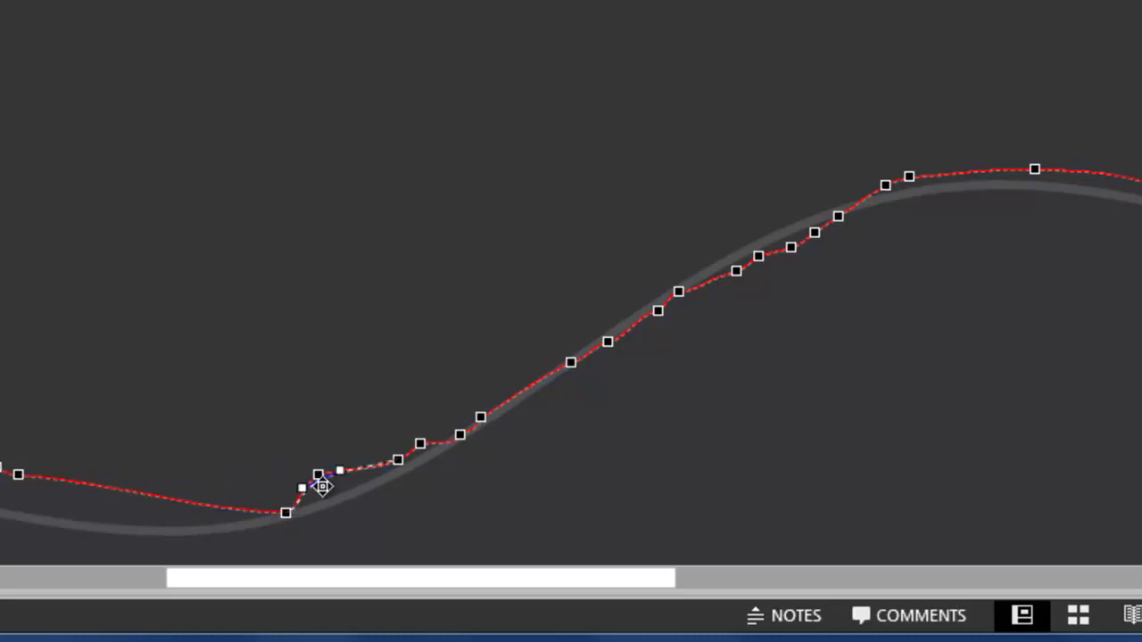
left_click_drag(322, 486, 281, 514)
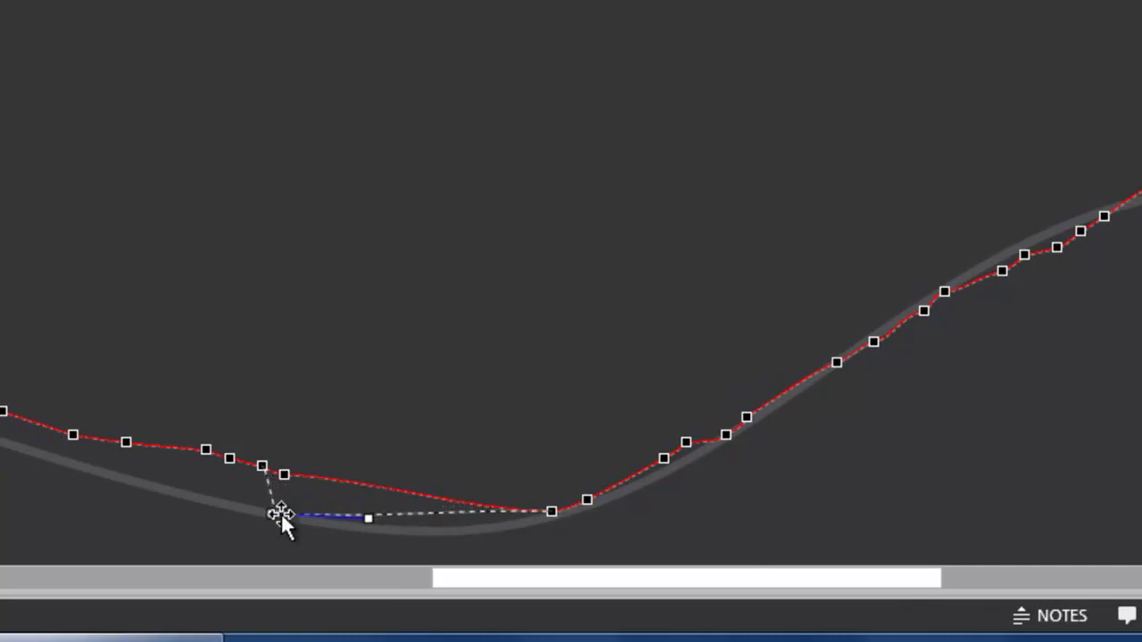
left_click(279, 514)
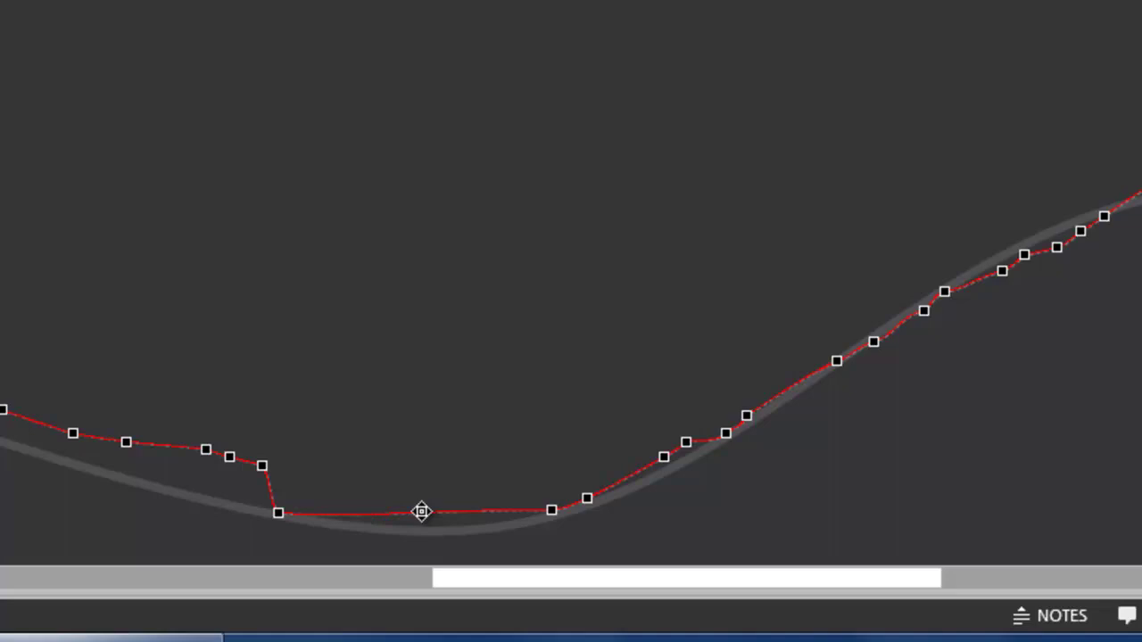
left_click(420, 512)
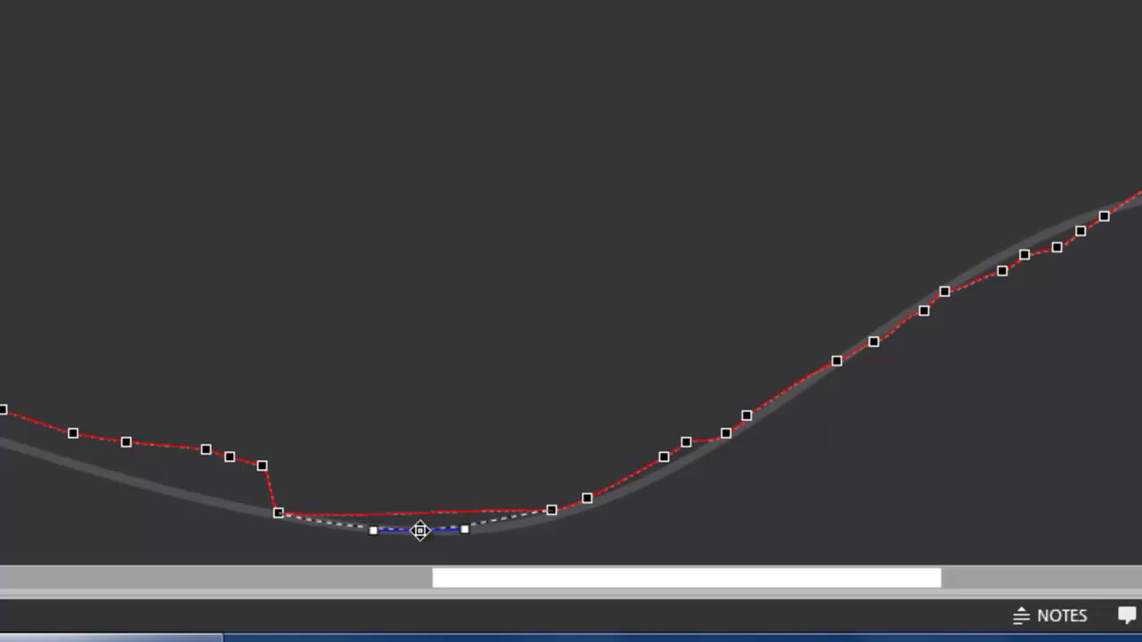
left_click(421, 530)
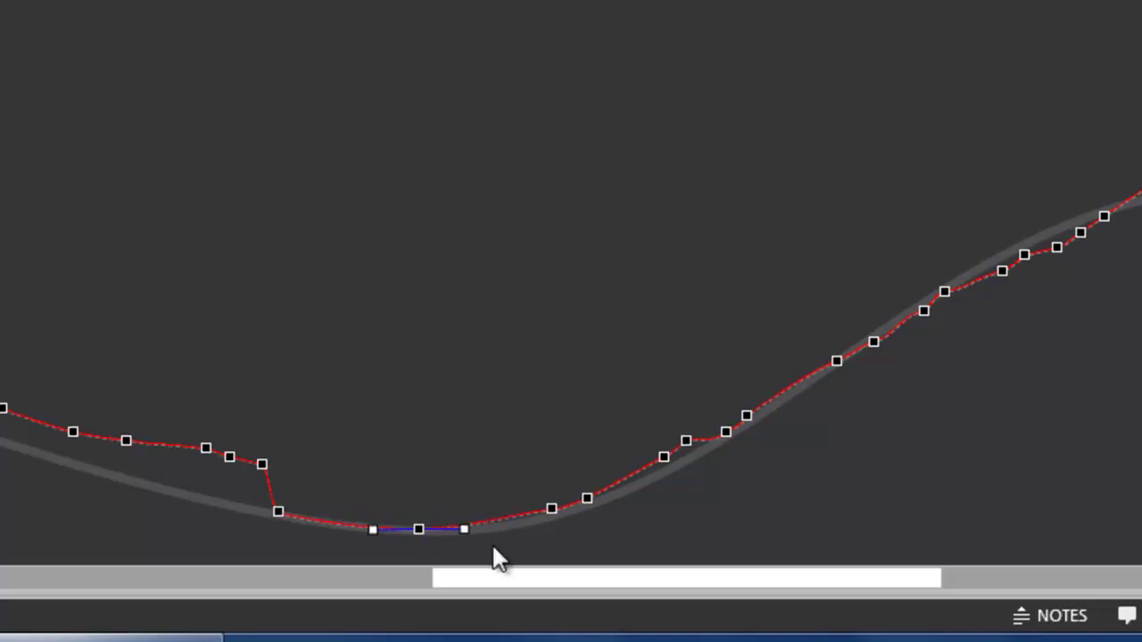
left_click(265, 465)
left_click(237, 500)
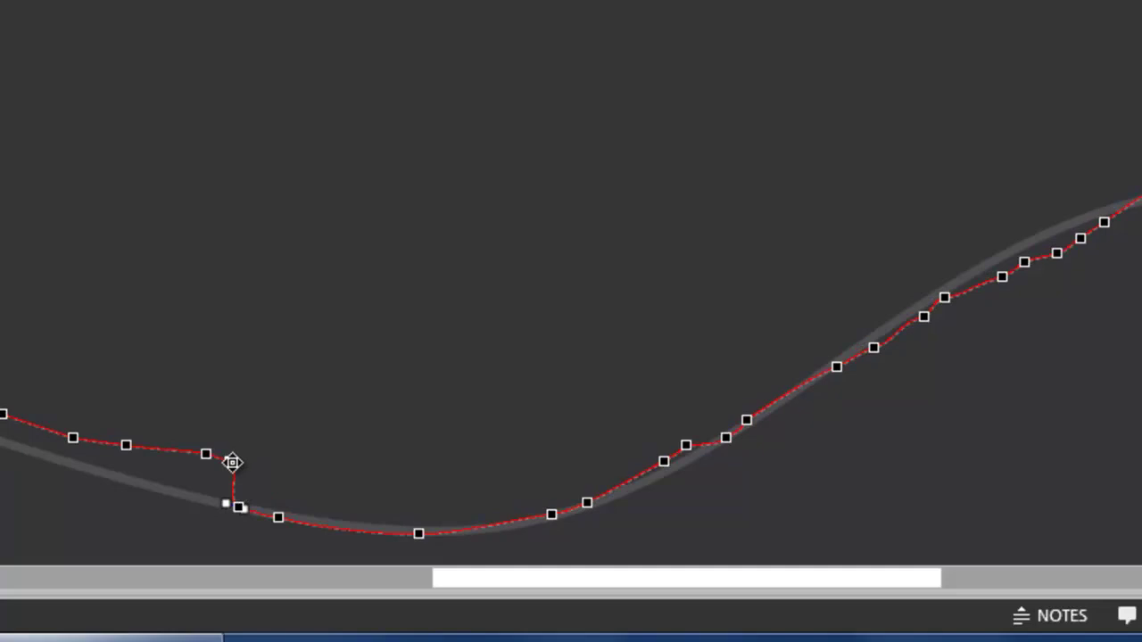
- Delete the four extra path points along the cable's left stretch
right_click(231, 461)
left_click(317, 230)
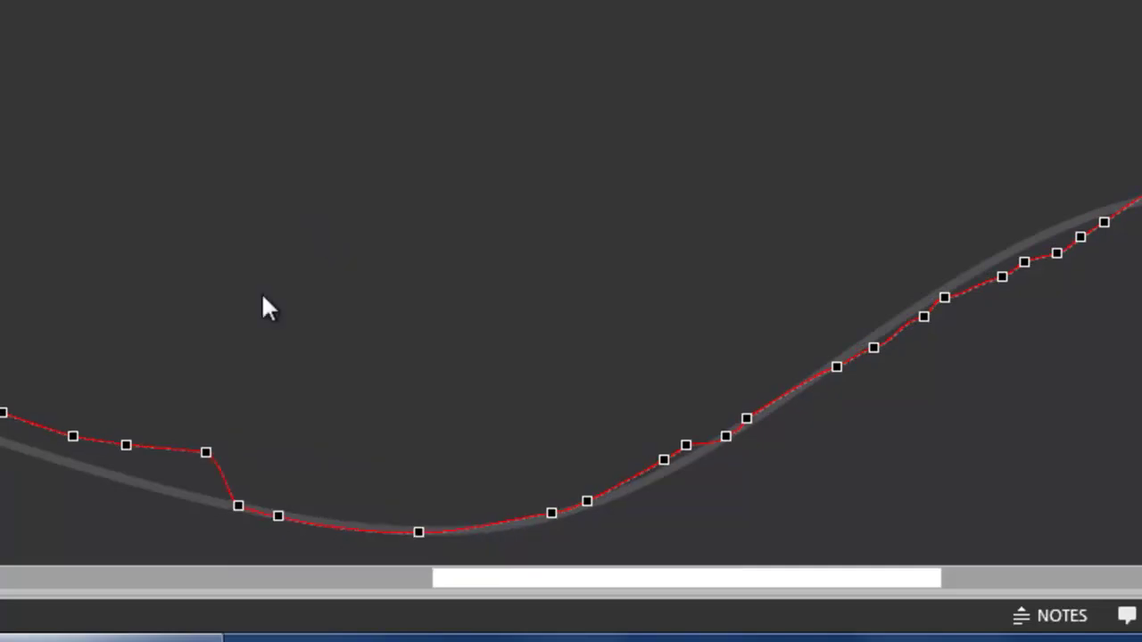
right_click(205, 451)
left_click(301, 227)
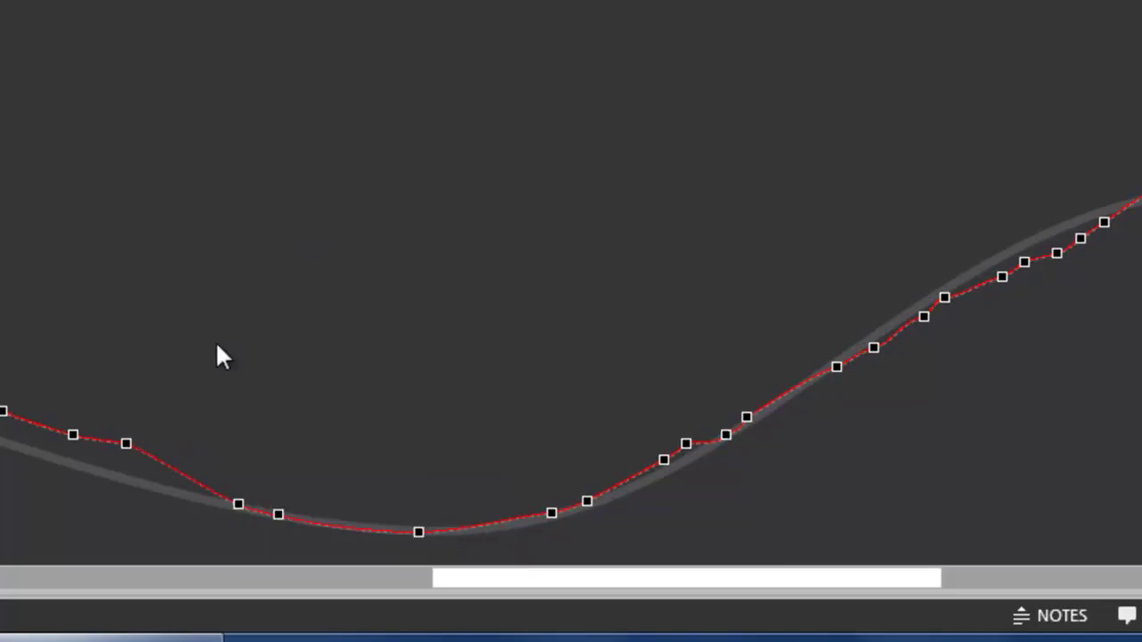
right_click(127, 440)
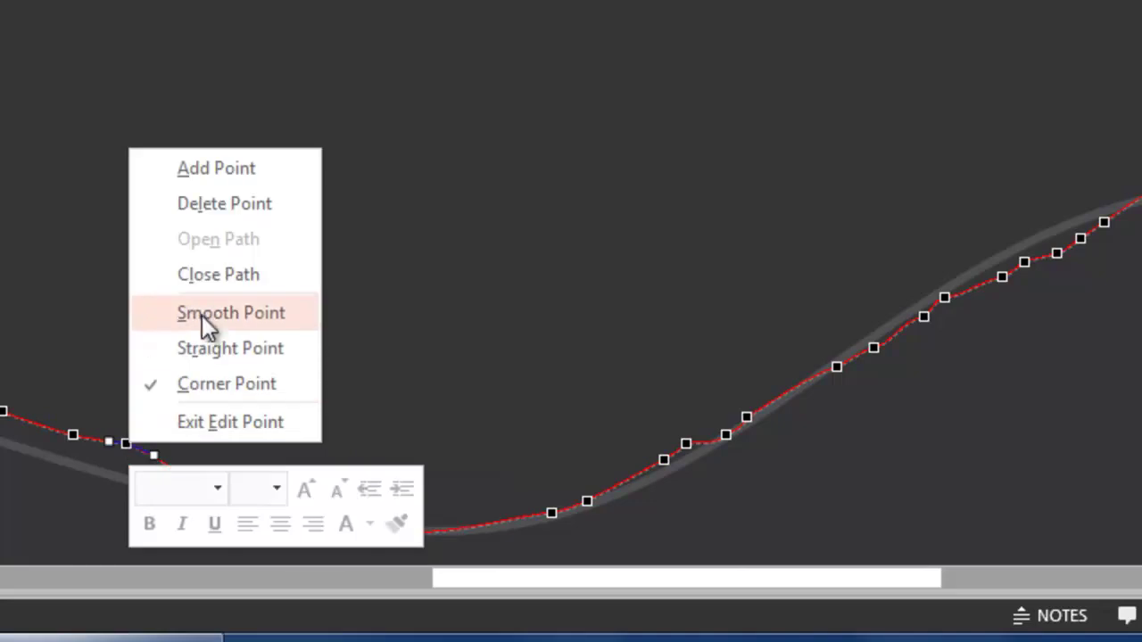
left_click(222, 202)
right_click(76, 432)
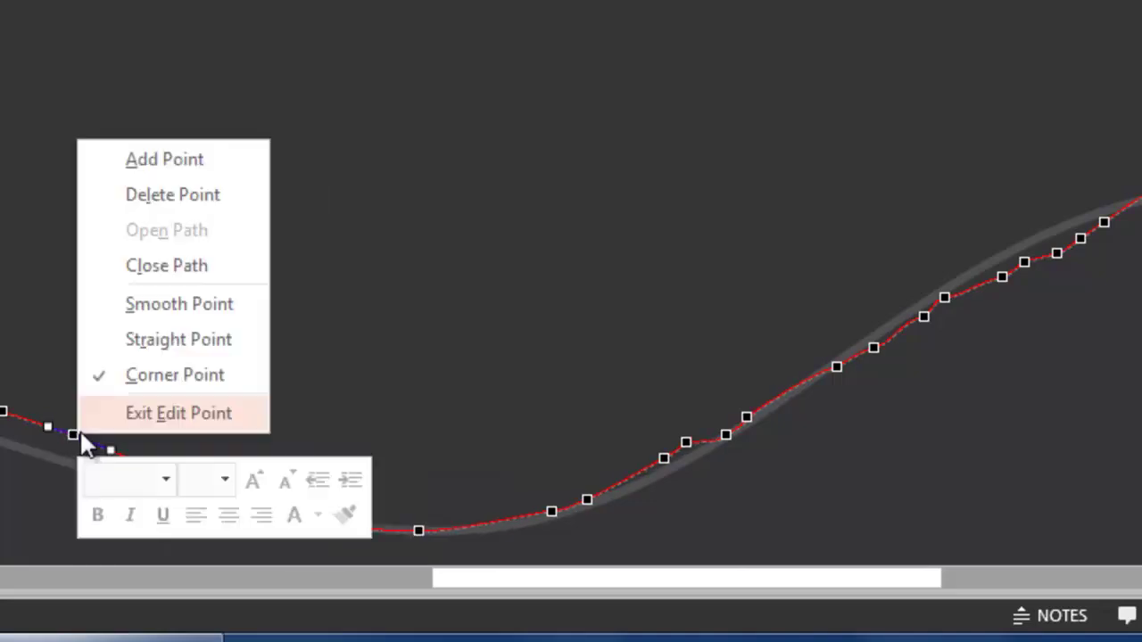
left_click(172, 193)
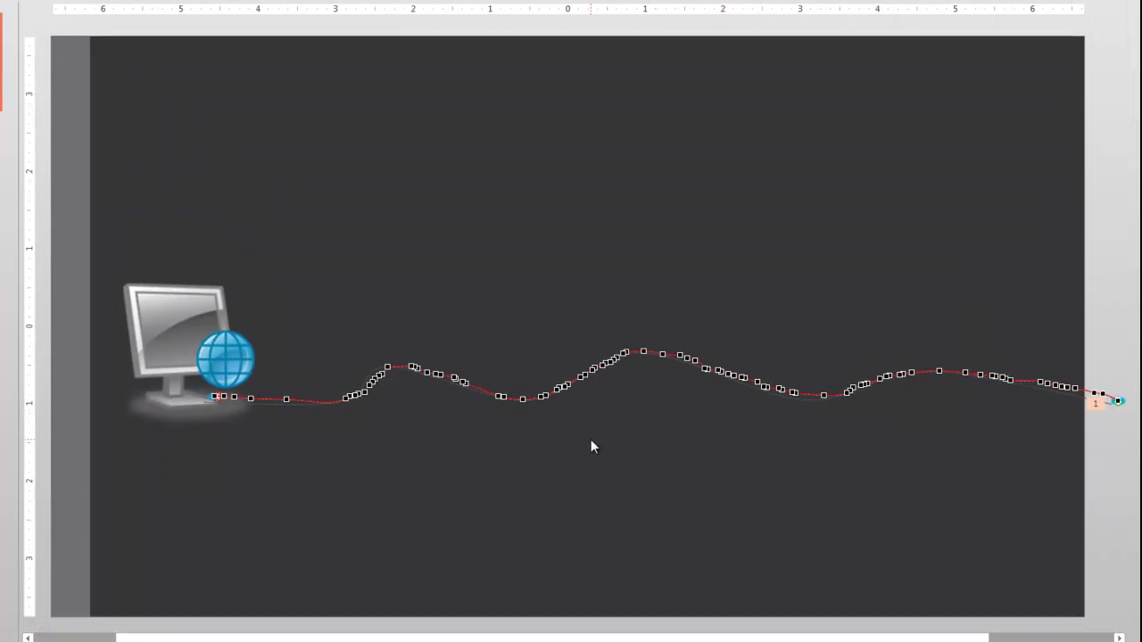
- Exit point editing by clicking an empty area of the slide
left_click(615, 504)
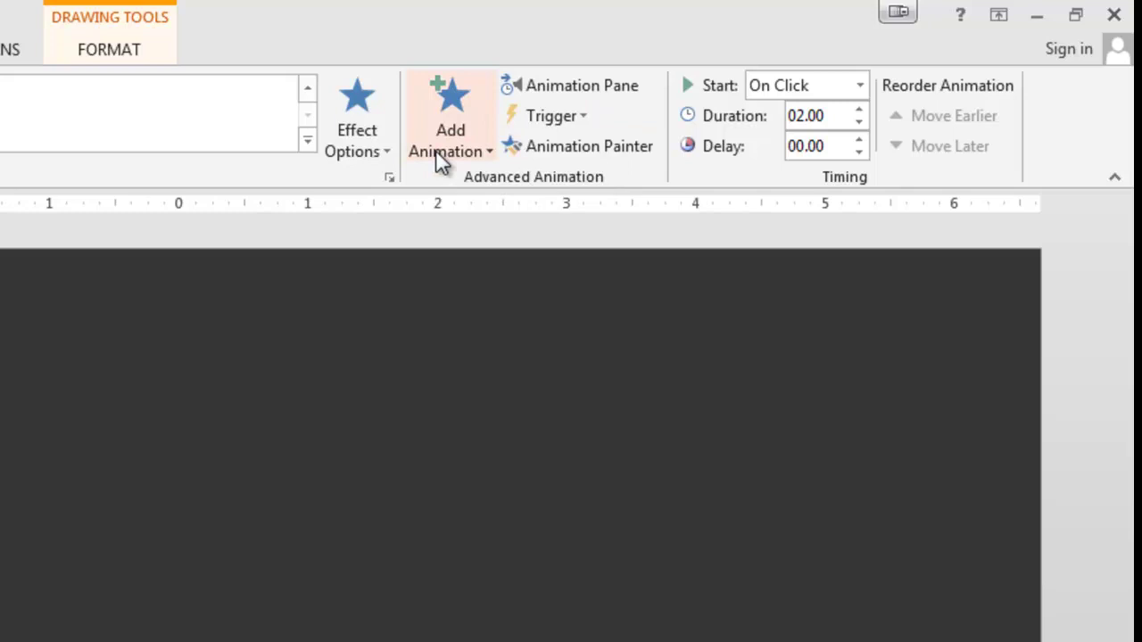
- Open Effect Options for the data packet's custom path animation from the Animation Pane
left_click(581, 87)
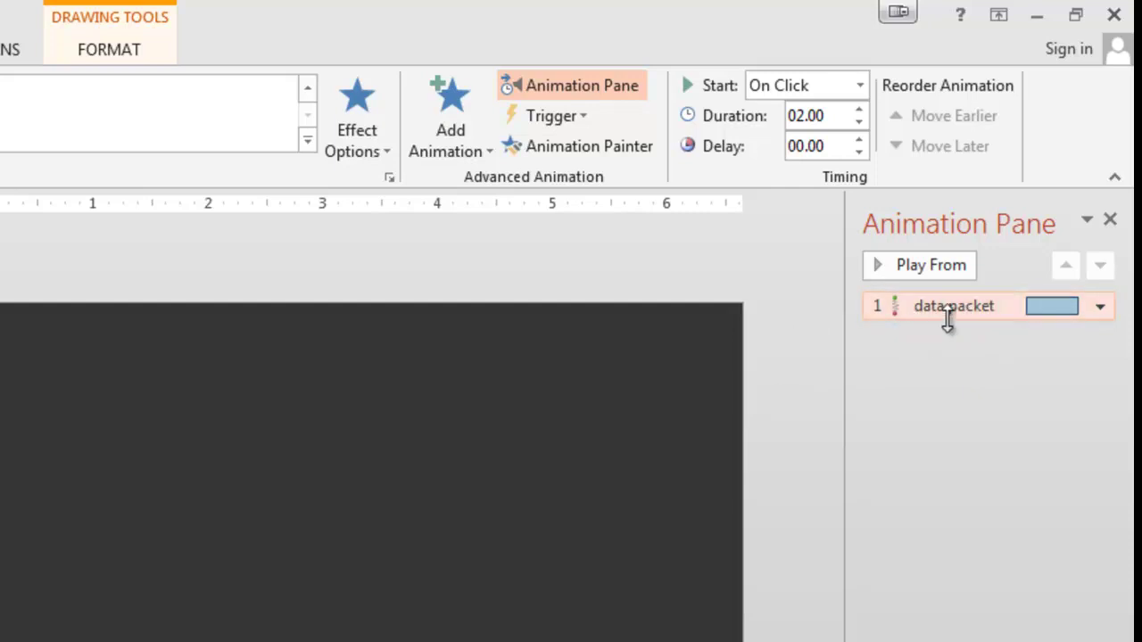
left_click(1100, 307)
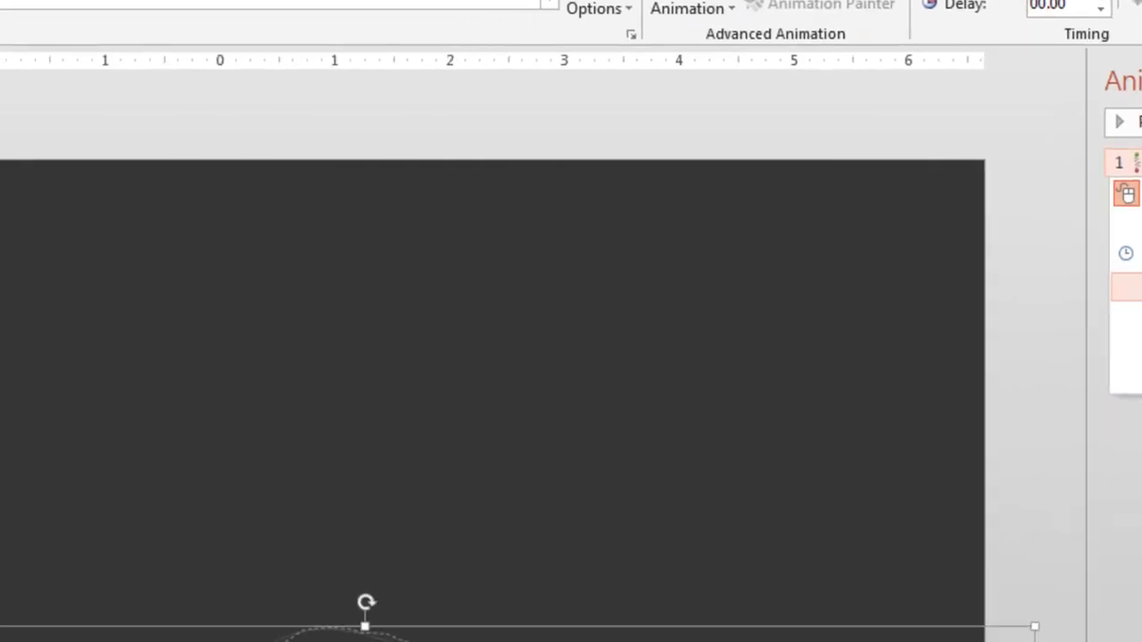
left_click(968, 431)
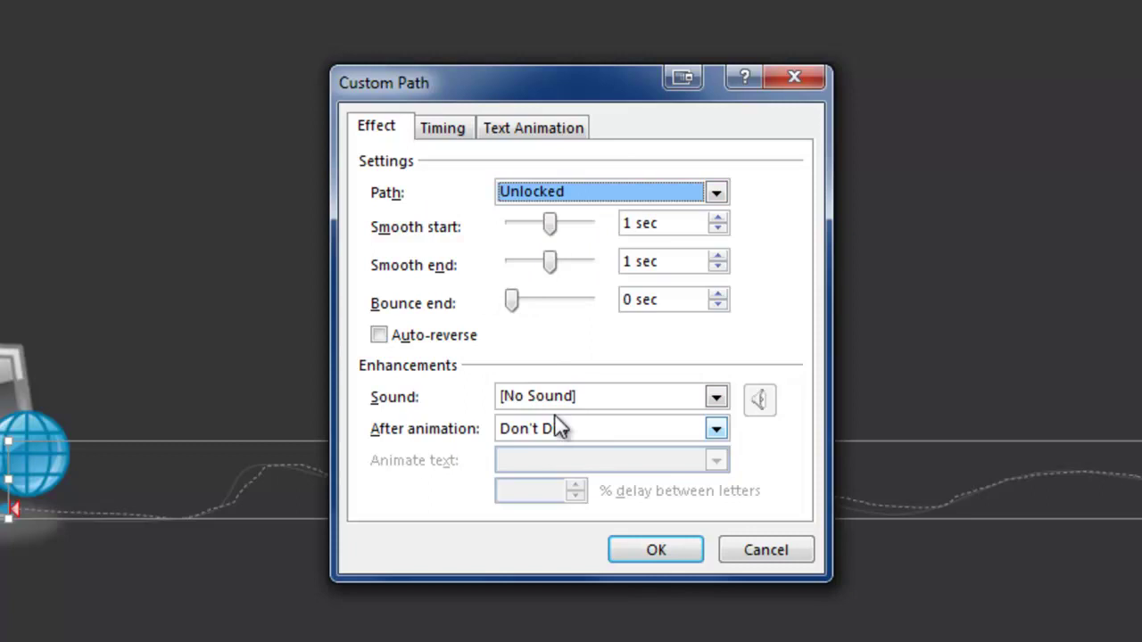
- Set the packet animation's timing to start After Previous and repeat Until End of Slide
left_click(446, 130)
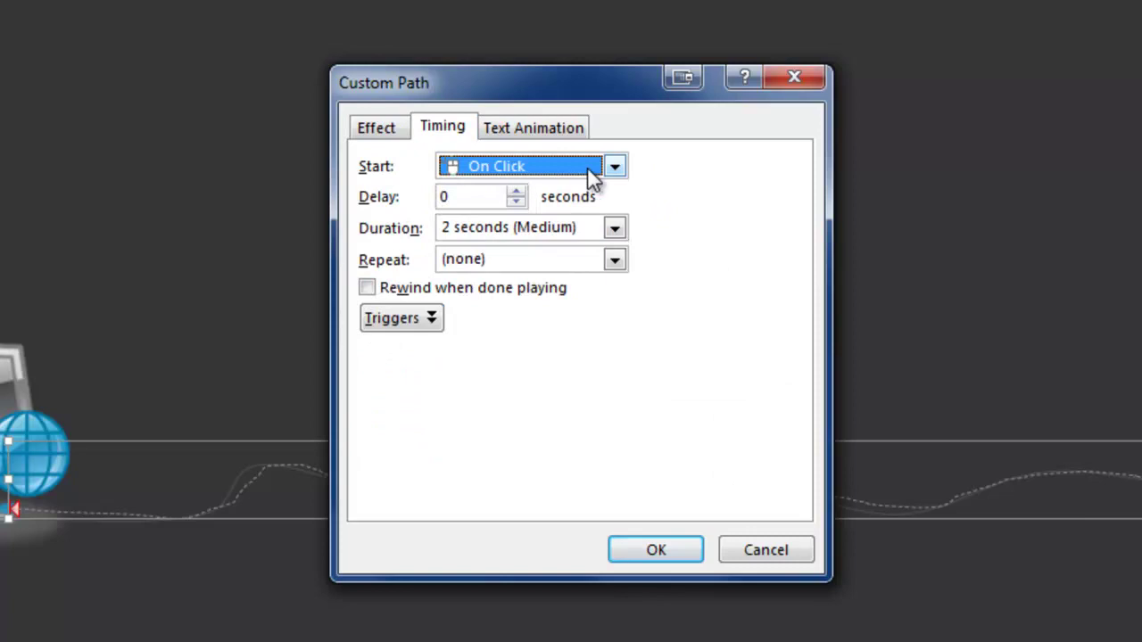
left_click(615, 168)
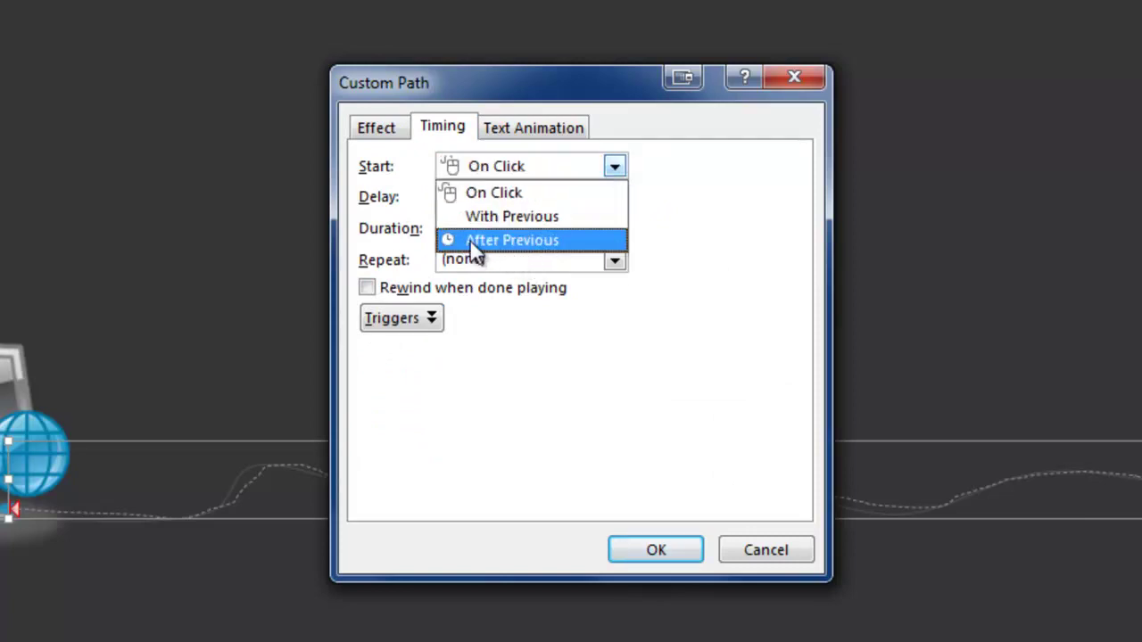
left_click(562, 241)
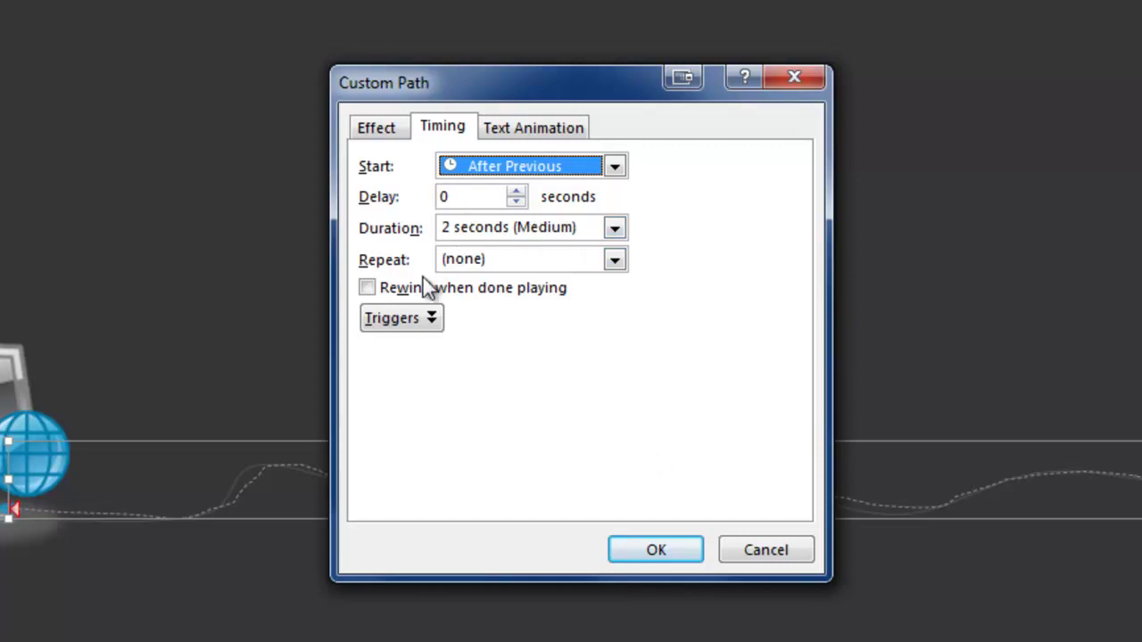
left_click(615, 261)
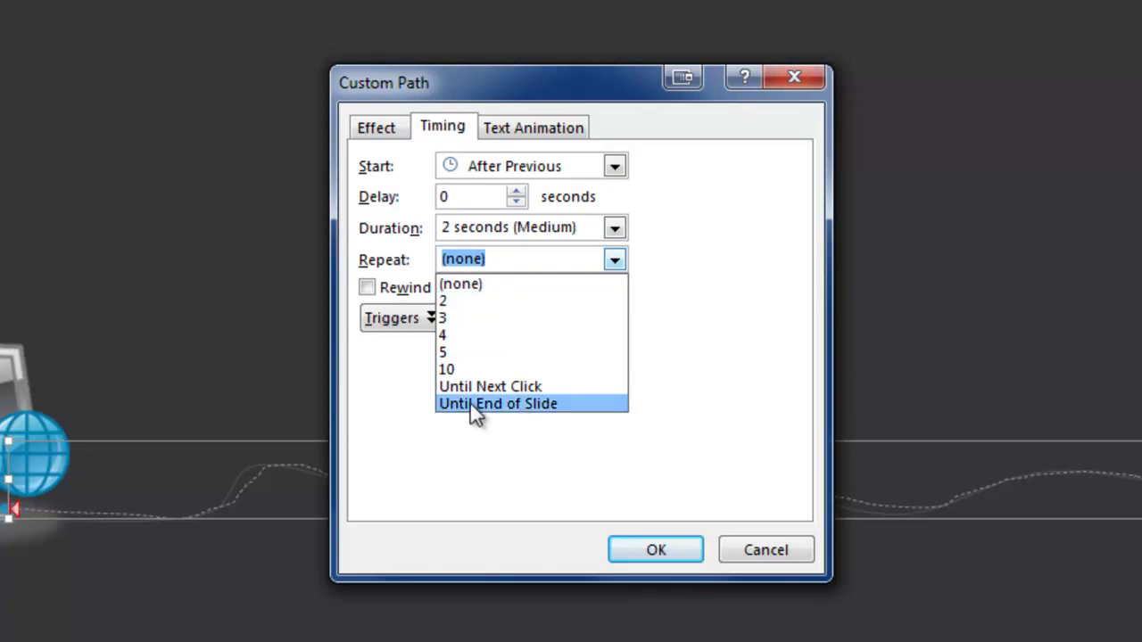
left_click(518, 406)
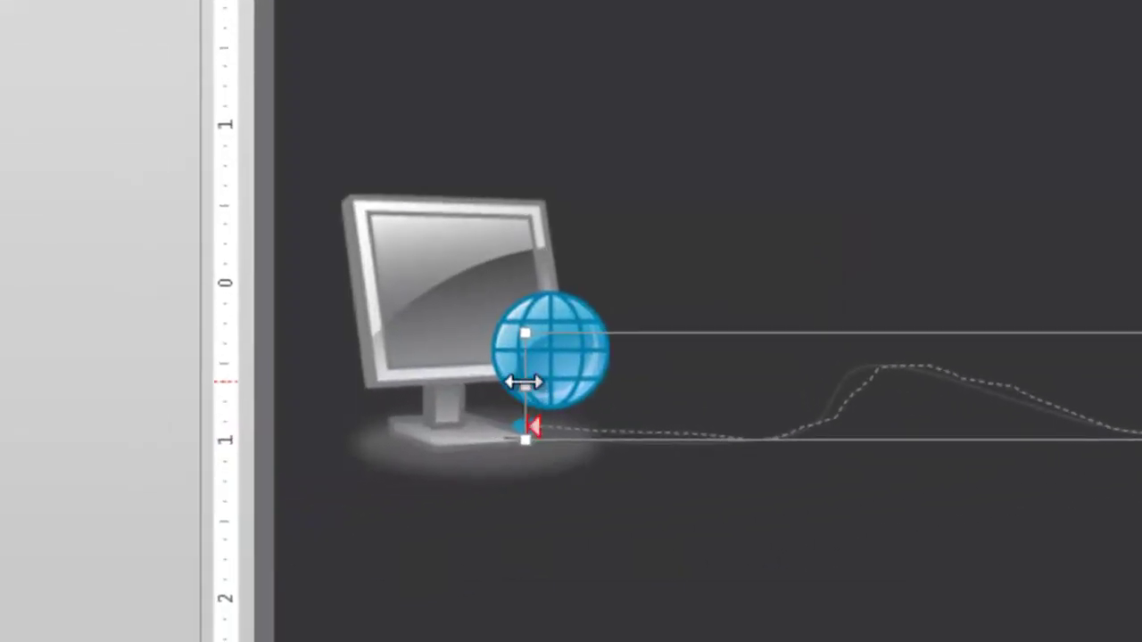
- Edit the motion path's points and drag its end point left into the computer's base
right_click(552, 435)
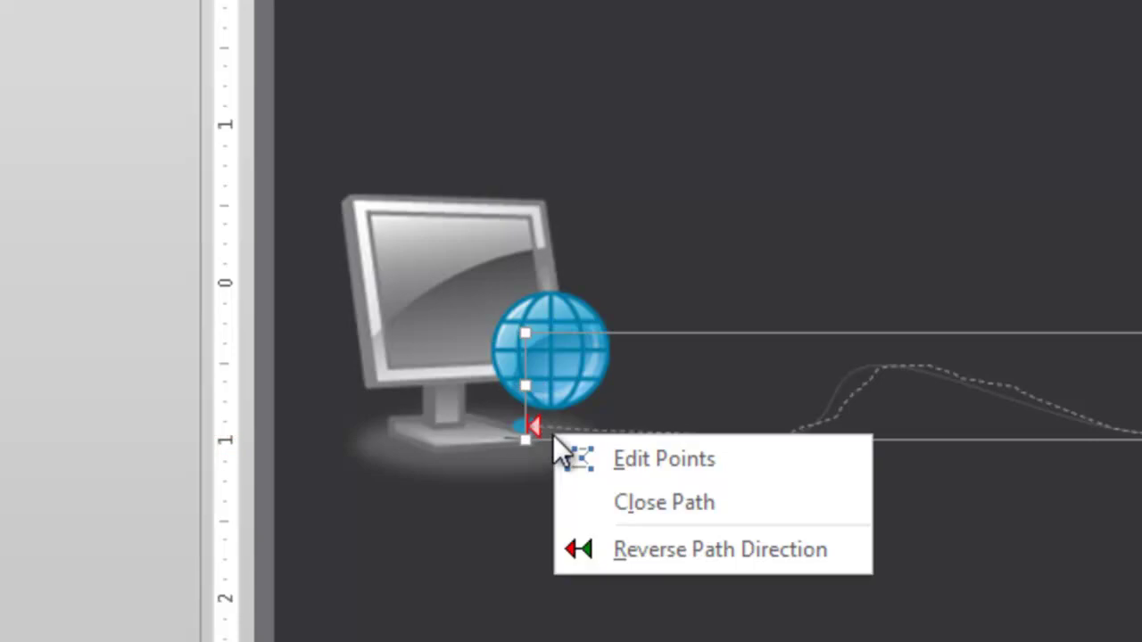
left_click(634, 458)
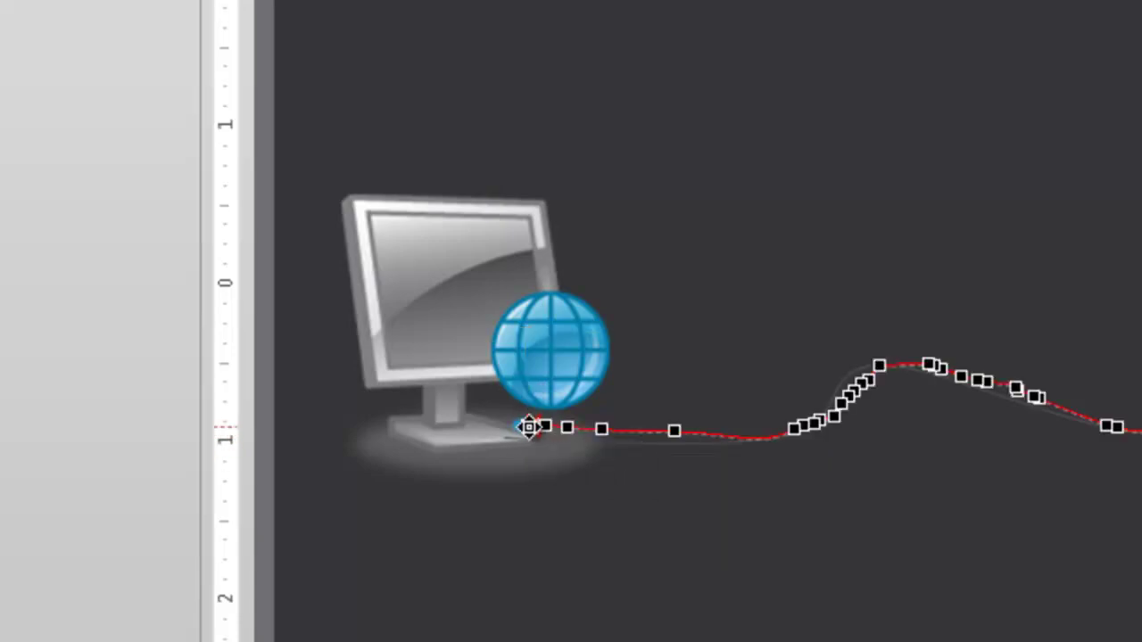
left_click_drag(526, 425, 452, 421)
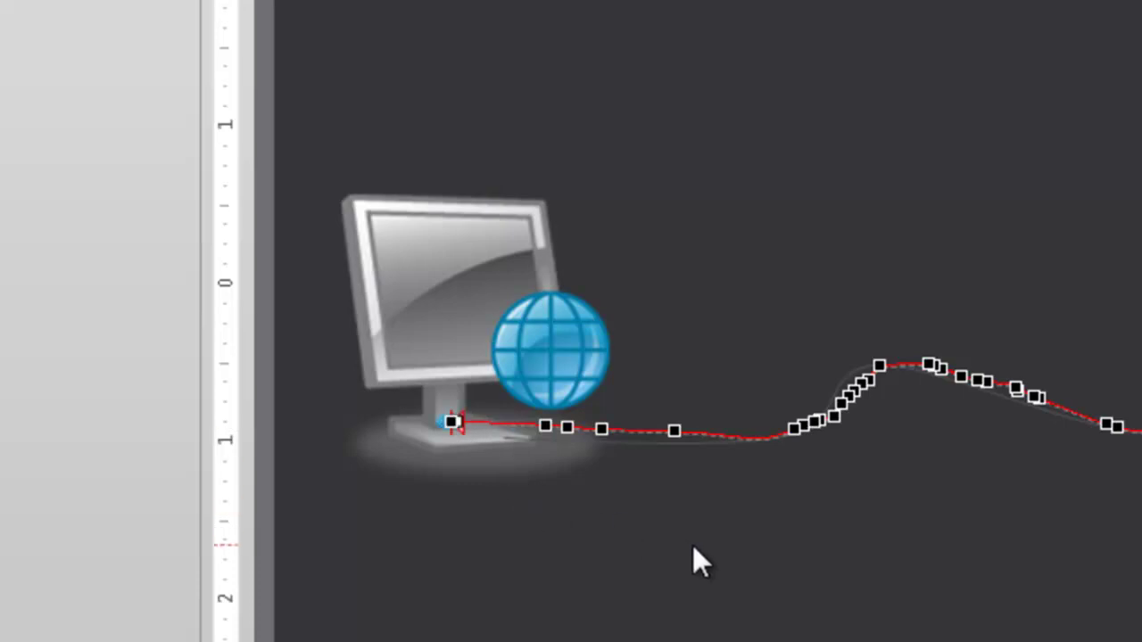